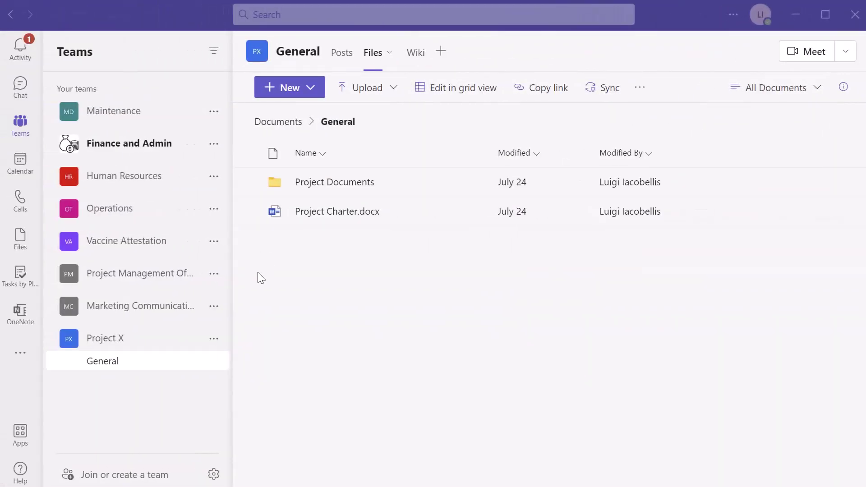
Open the personal self-chat and insert a Task list Loop component into a new message.
click(26, 106)
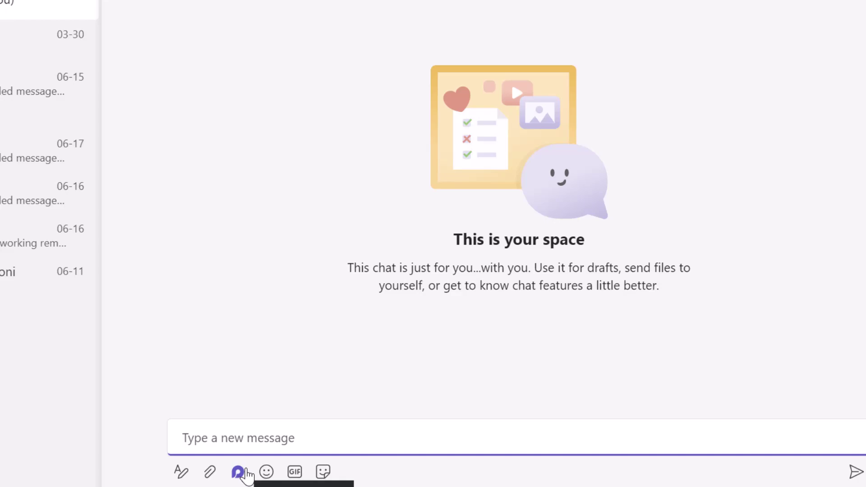
click(238, 472)
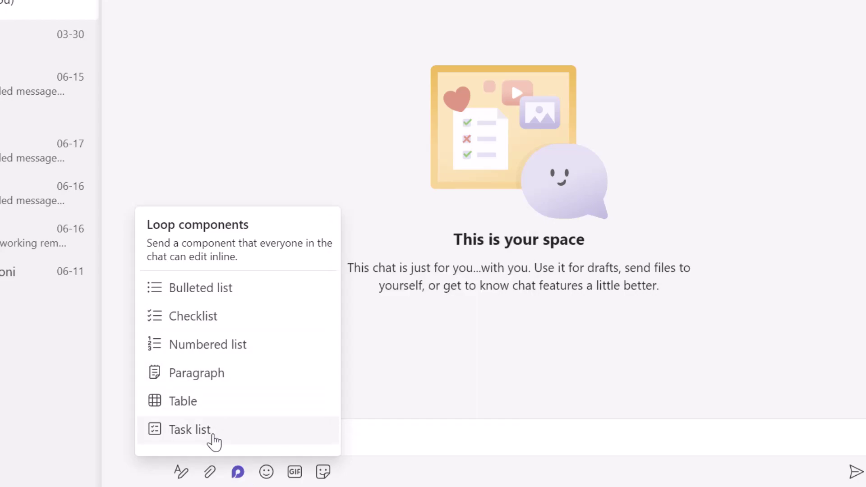
click(190, 429)
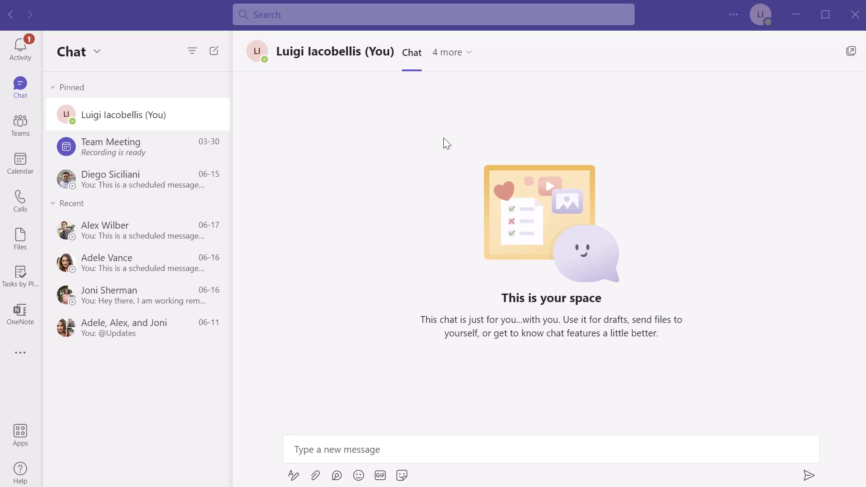
Open the self-chat's LinkedIn view and select the matching profile located in Toronto, Ontario, Canada.
click(466, 58)
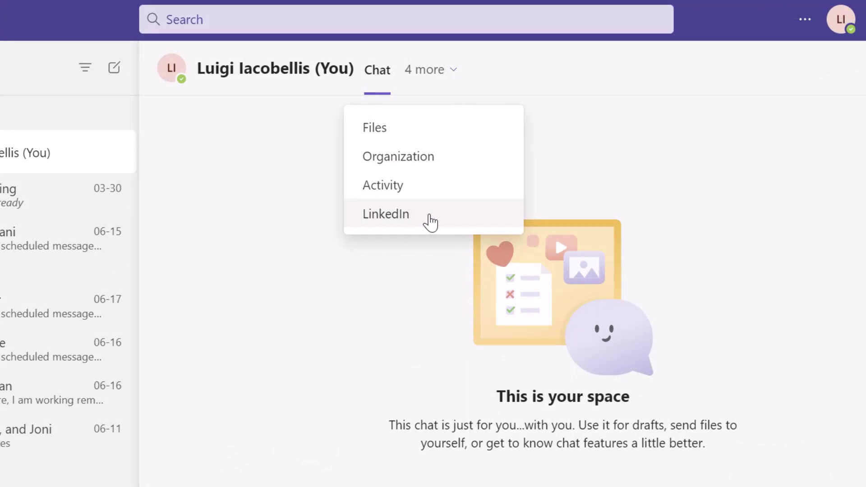
click(429, 221)
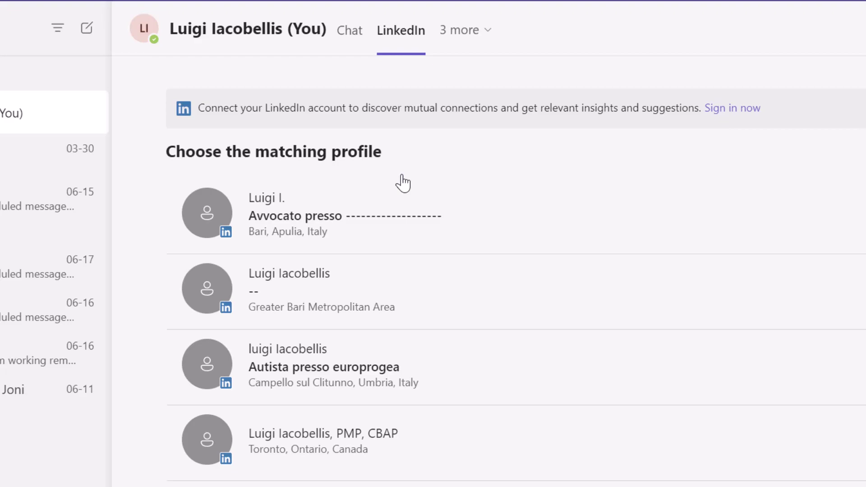
click(392, 458)
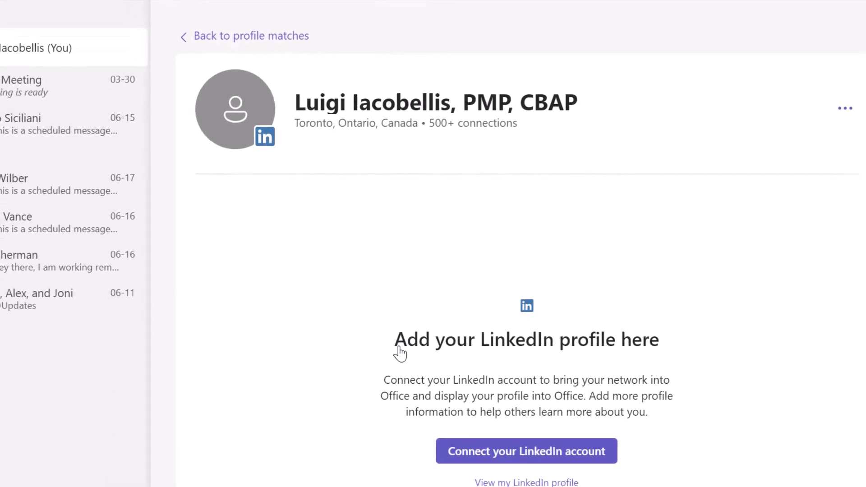
Connect the LinkedIn account to Teams, signing in with the filled-in account credentials and accepting the data sharing.
scroll(399, 353, down, 2)
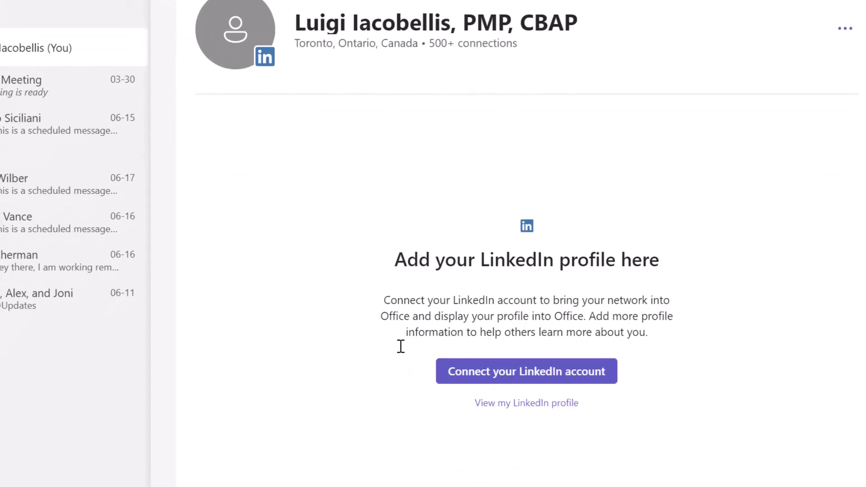
click(453, 375)
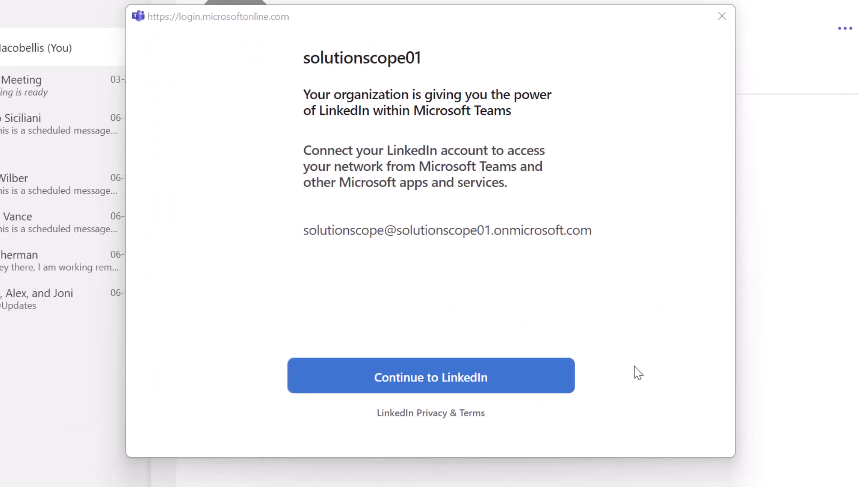
click(521, 383)
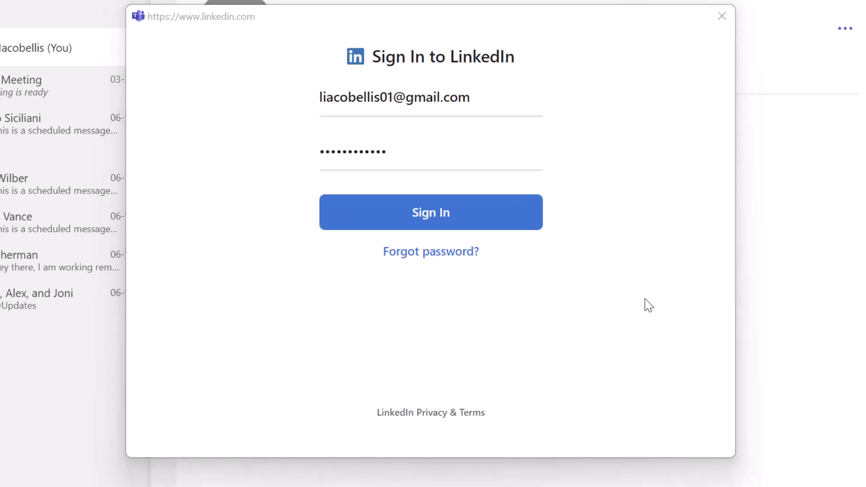
click(444, 222)
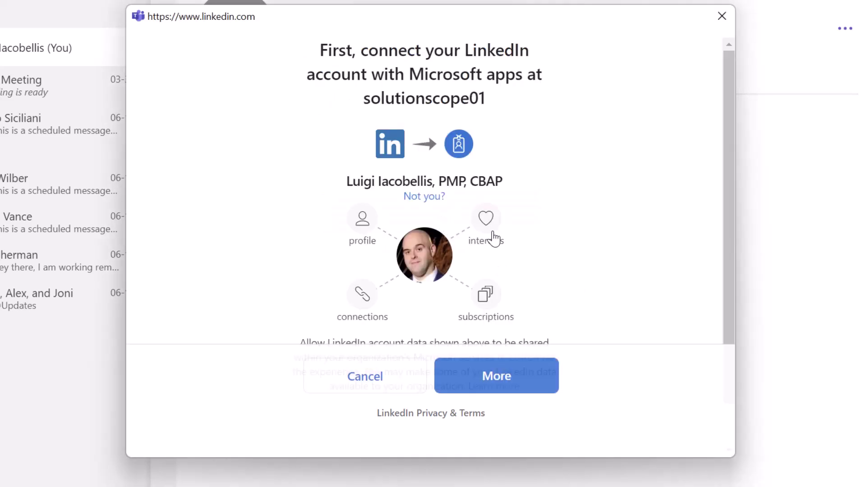
scroll(490, 238, down, 2)
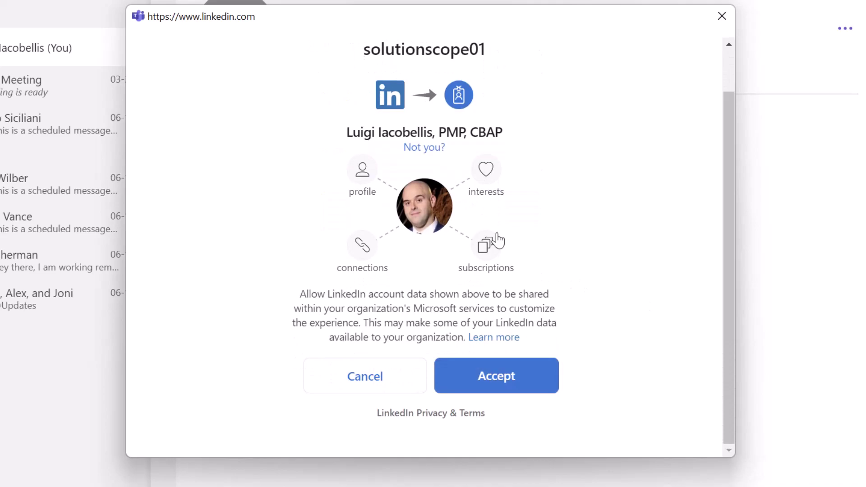
click(539, 389)
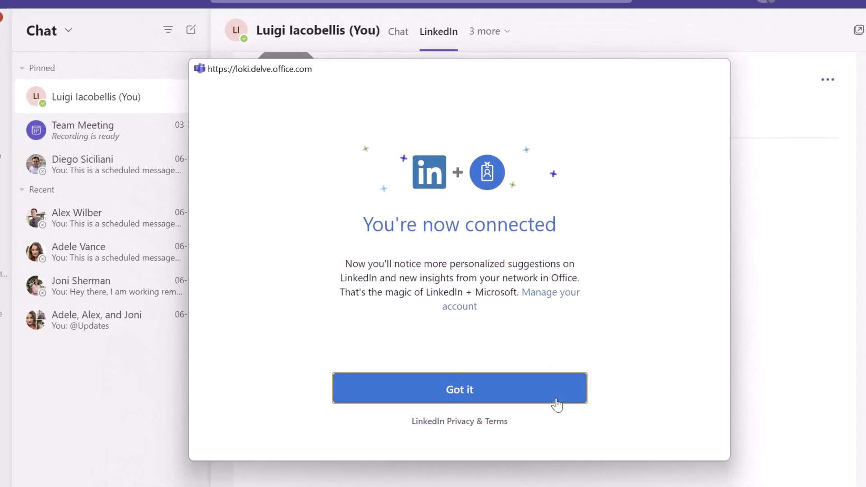
click(540, 389)
scroll(563, 408, up, 2)
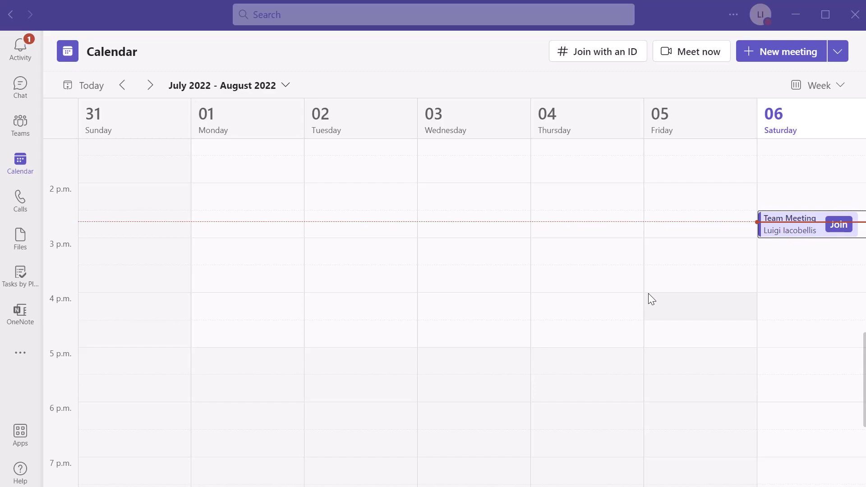
Open the Team Meeting on Saturday 06 in the calendar and add the Polls app to it.
double_click(798, 234)
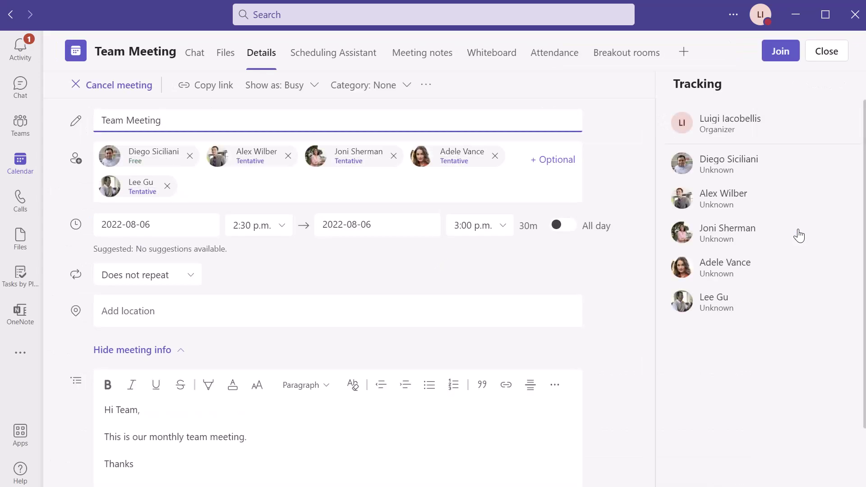
click(685, 53)
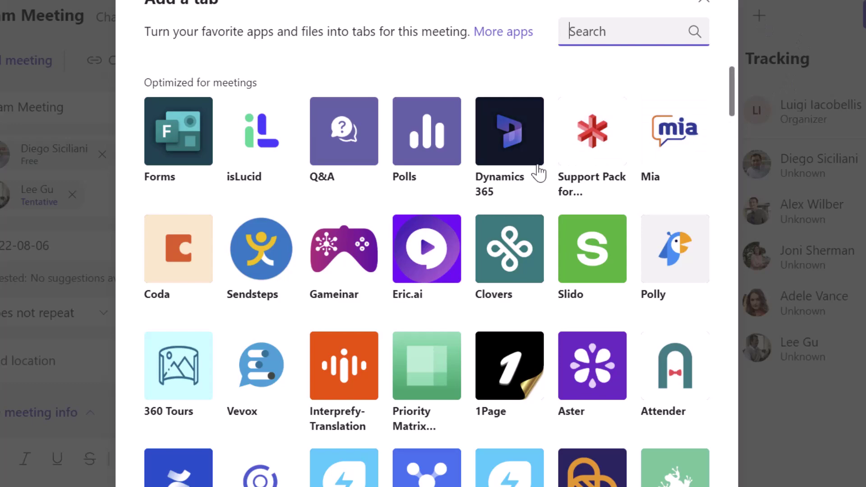
click(441, 153)
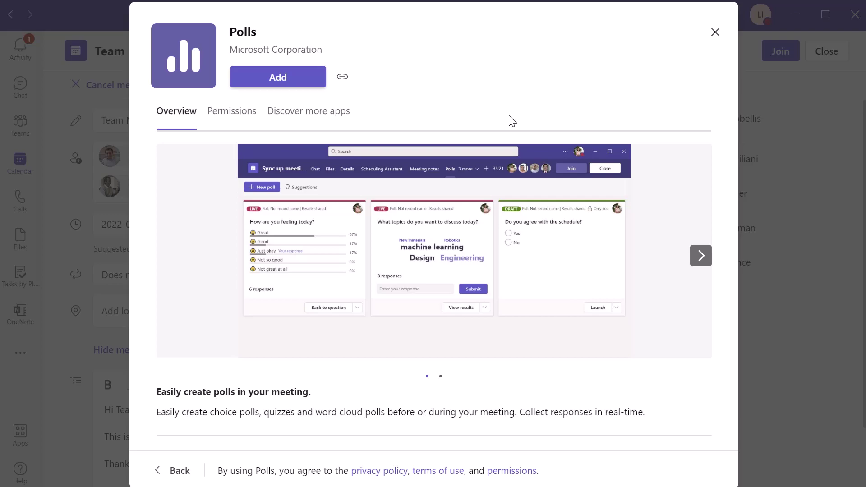
click(309, 86)
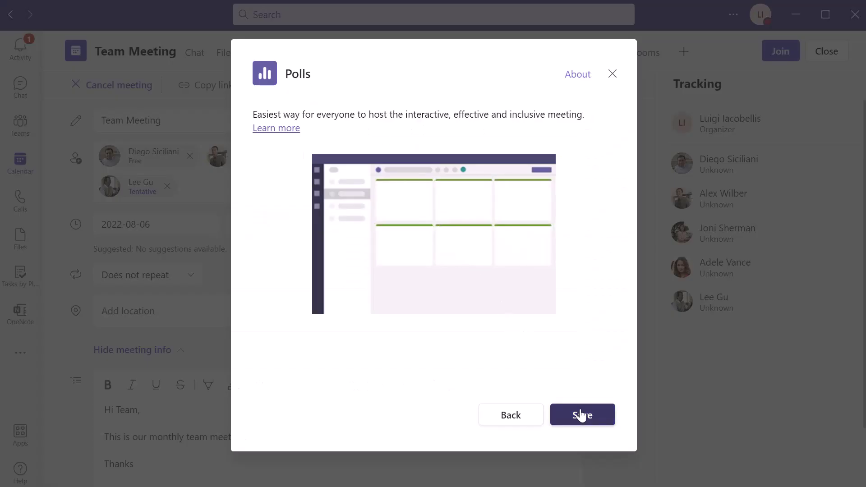
click(580, 418)
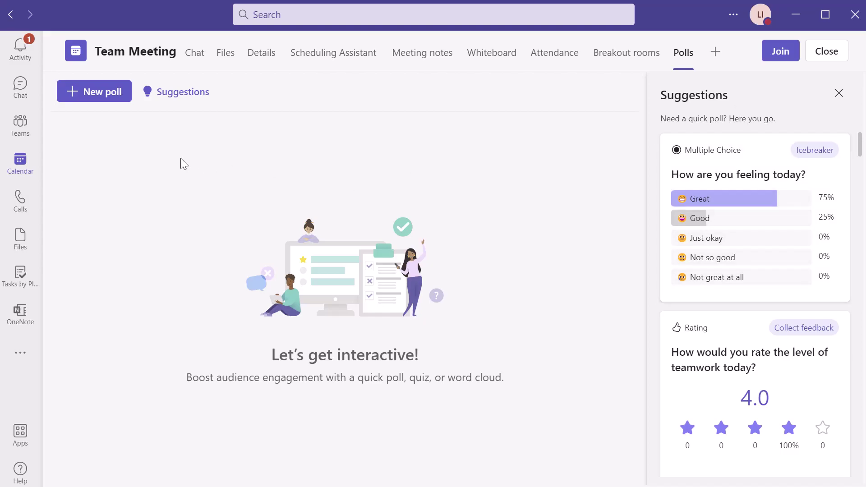
Create a new Rating poll with the question "What do you think about the new process improvement idea?".
click(86, 96)
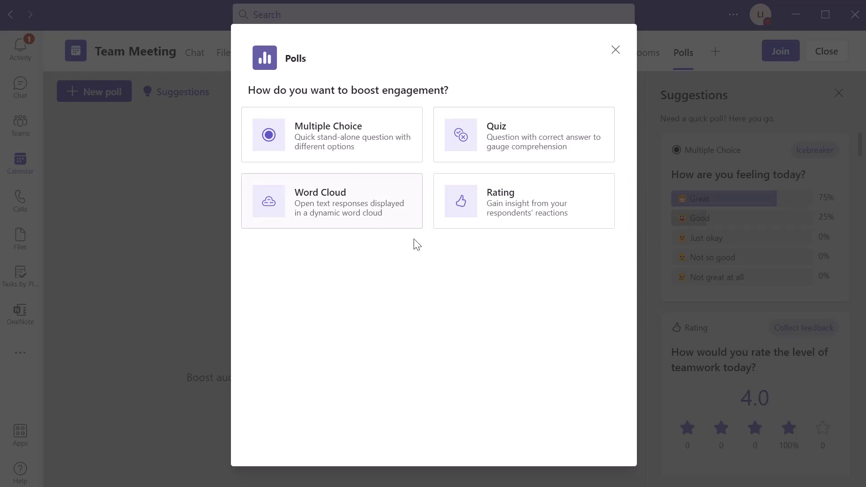
click(504, 227)
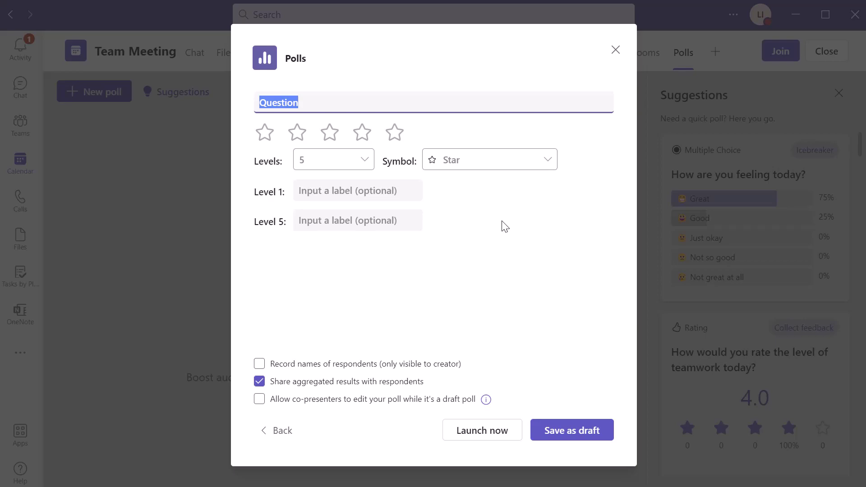
text(What do you think about the new process improvement idea?)
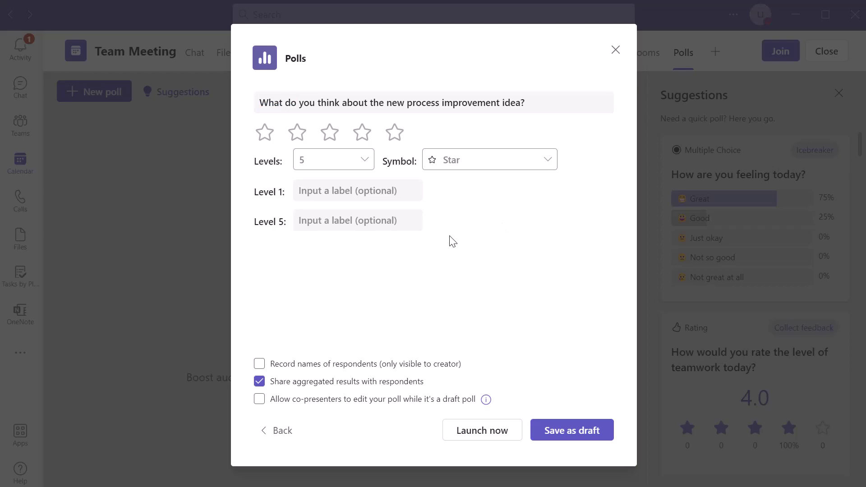
Try the rating poll with 2 levels and set it back to 5 levels.
click(369, 164)
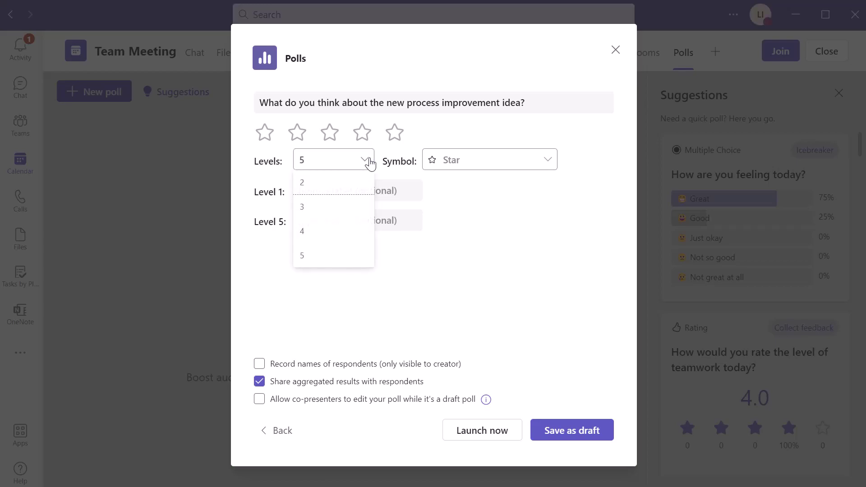
click(360, 186)
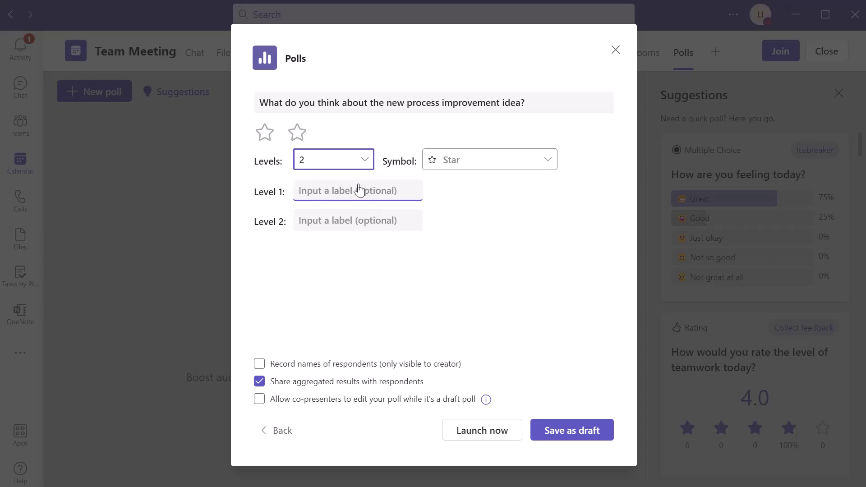
click(361, 164)
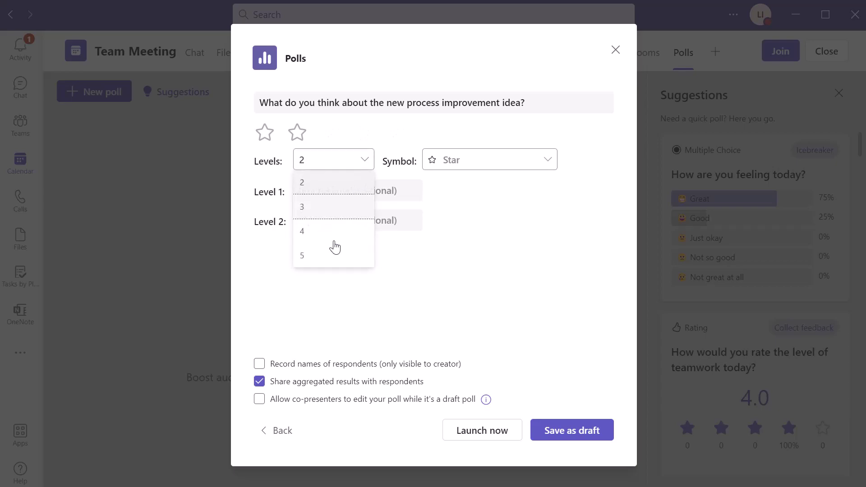
click(328, 266)
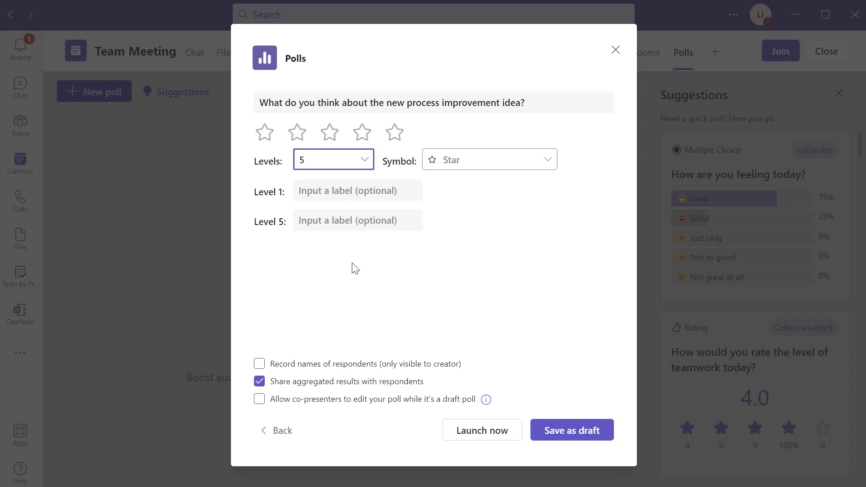
Set the poll's rating symbol to Thumb like and launch the poll immediately.
click(546, 165)
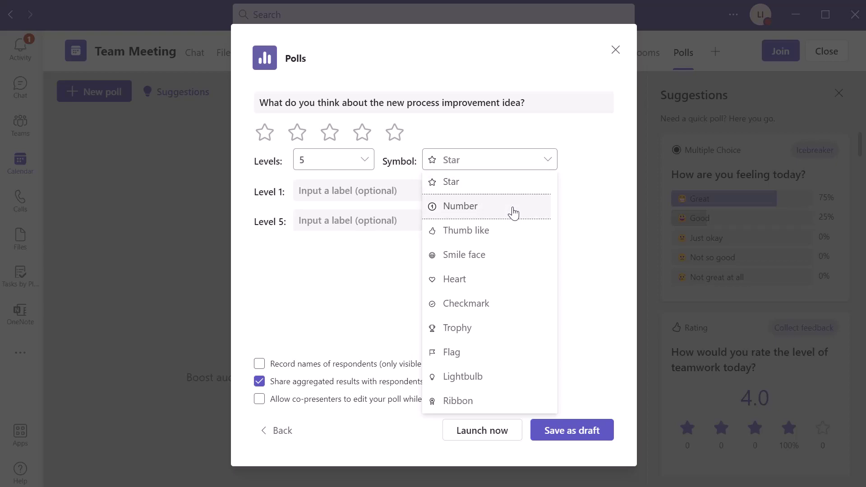
click(513, 233)
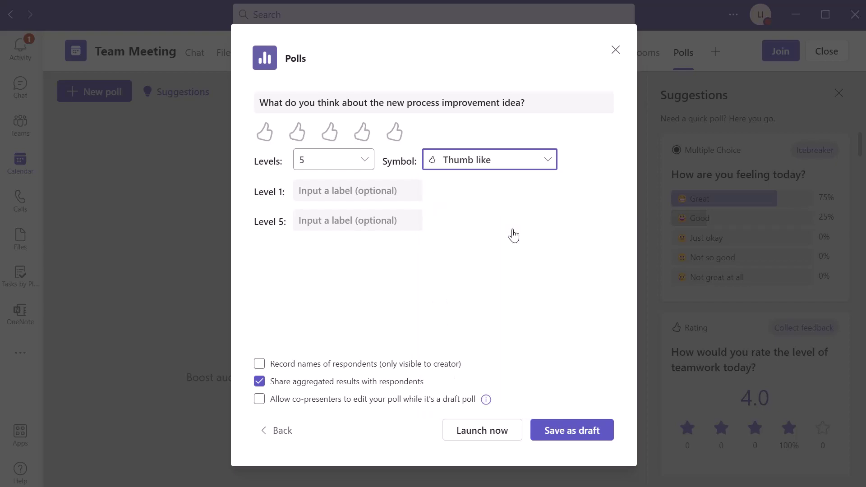
click(549, 163)
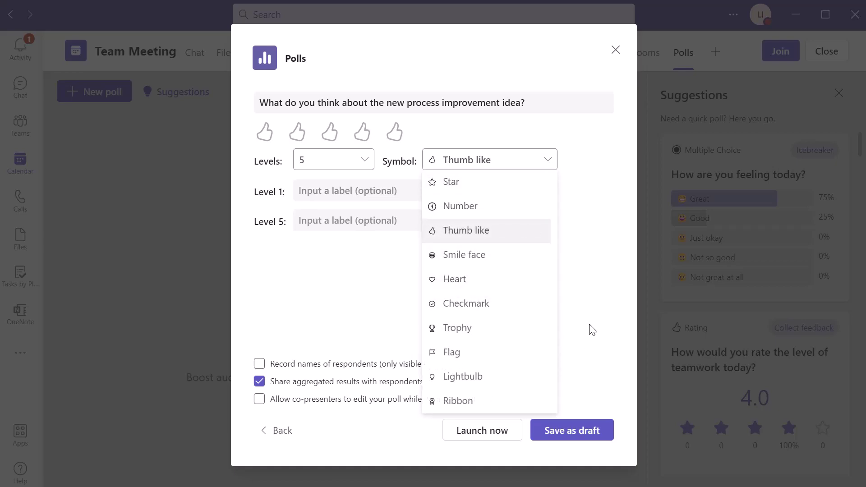
key(Escape)
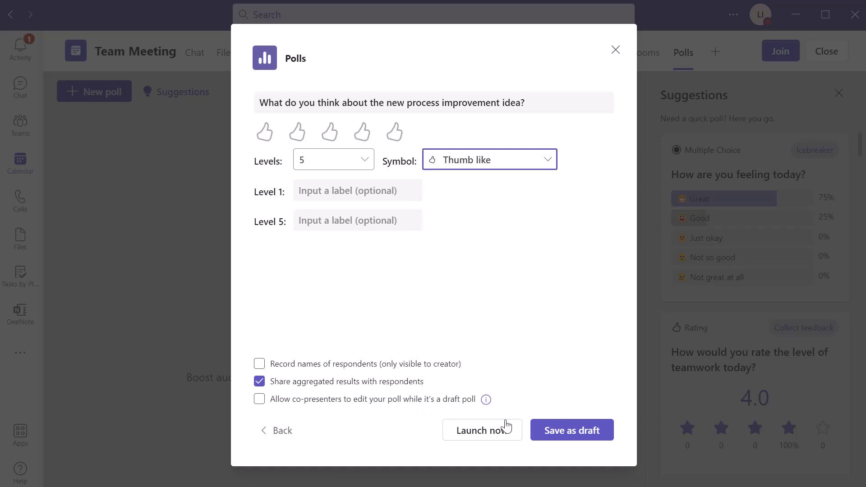
click(496, 435)
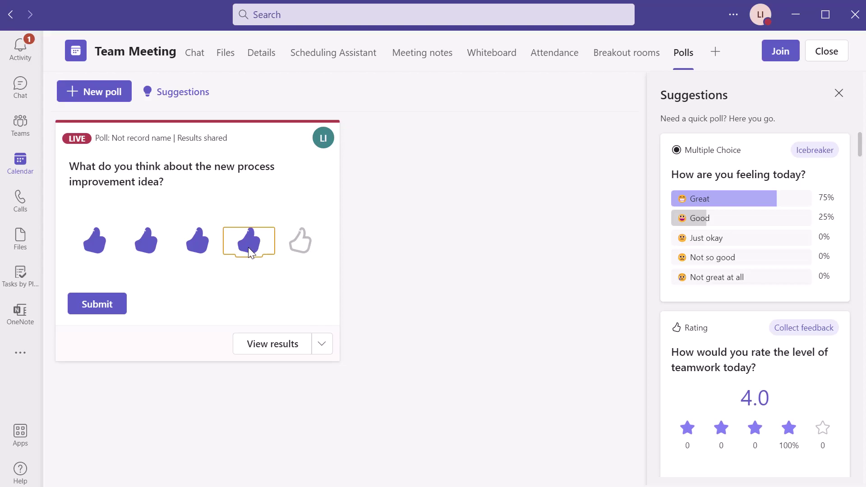
Submit a four-thumb rating in the live poll and open the polls inside the joined Team Meeting.
click(118, 310)
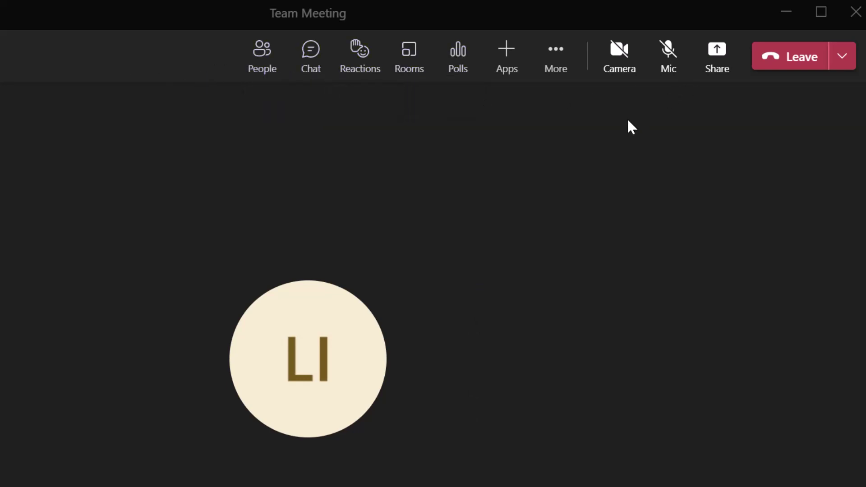
click(457, 70)
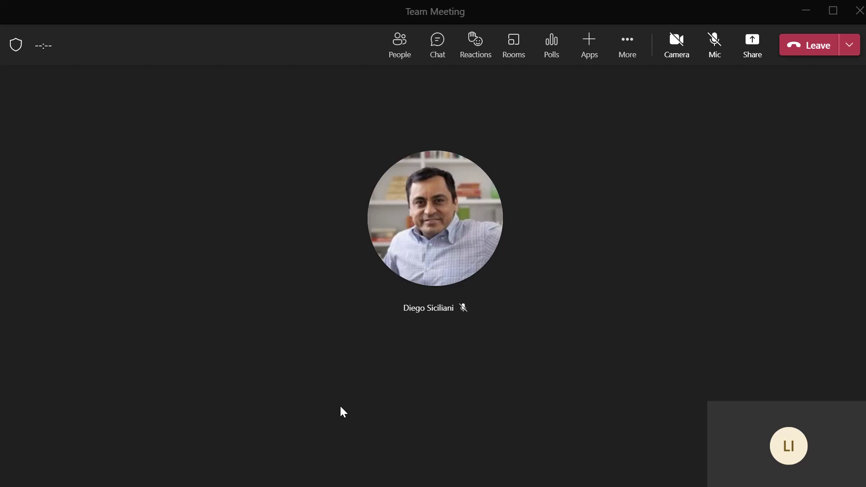
Share the PowerPoint window with the Quadratic collection presentation in the meeting.
click(752, 43)
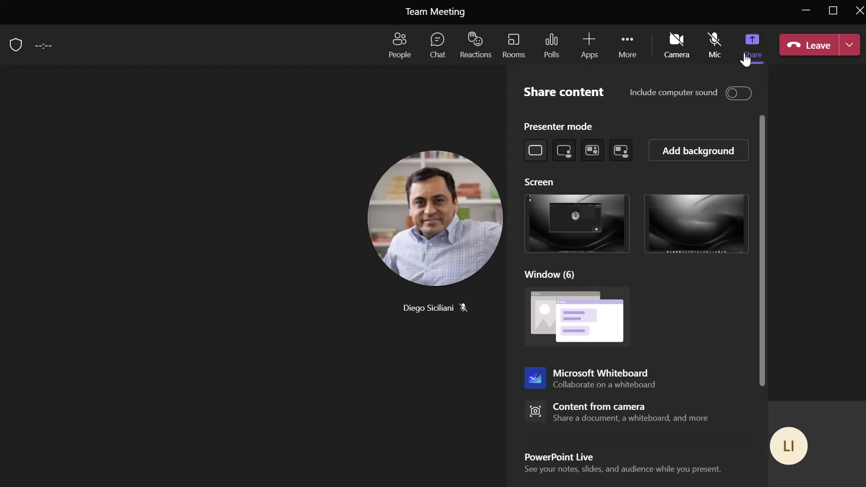
scroll(672, 305, down, 3)
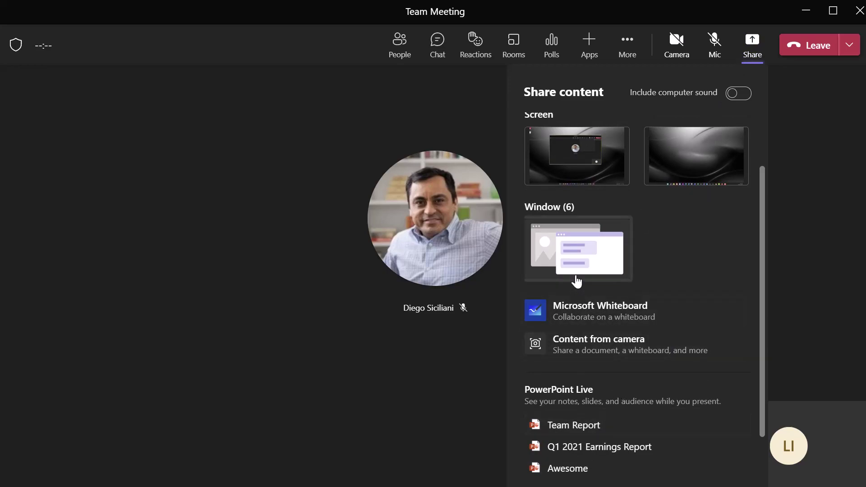
scroll(577, 282, up, 3)
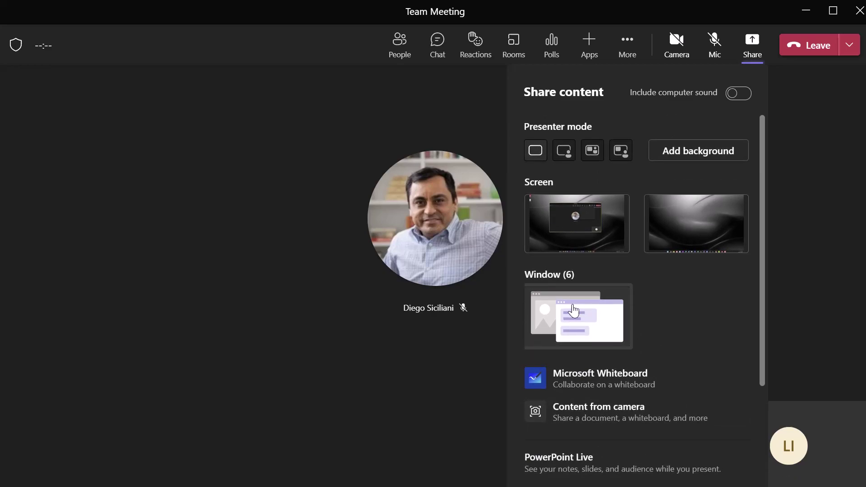
click(582, 235)
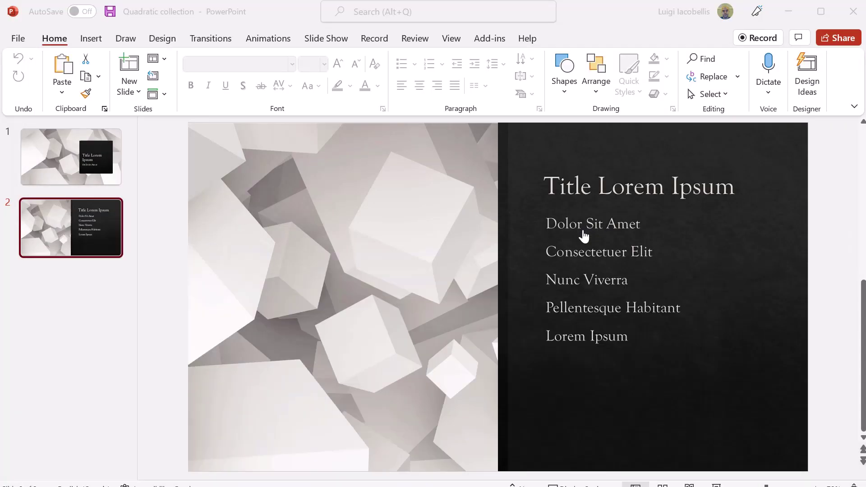